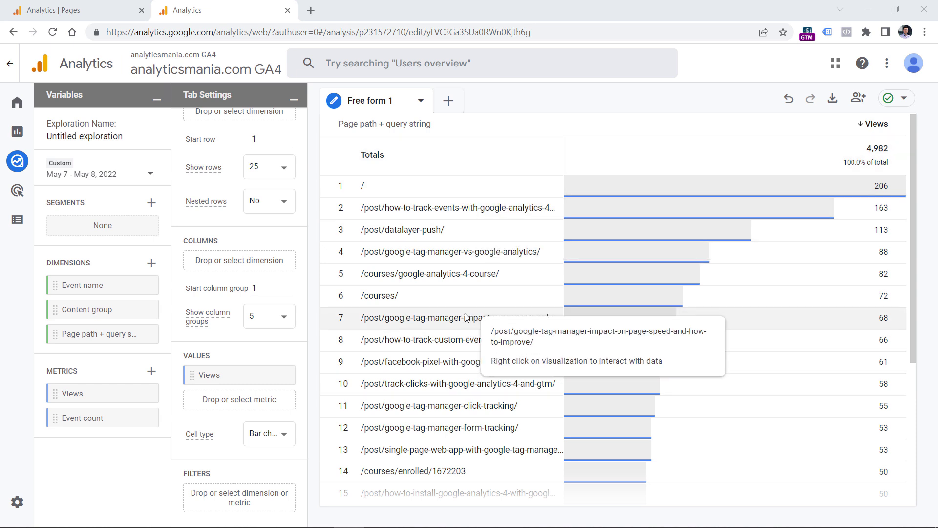
- Scroll up the exploration listing views by page path + query string, totalling 4,982
scroll(186, 203, up, 5)
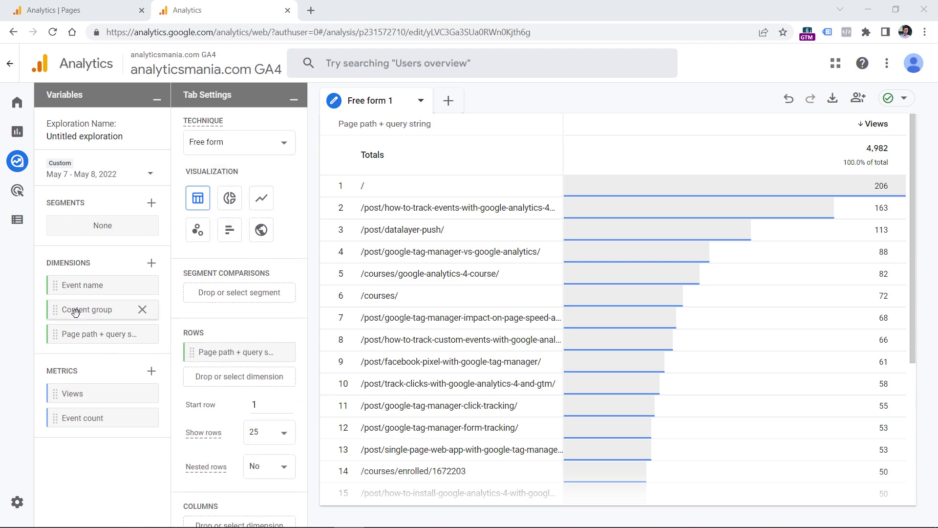
- Swap the row dimension to Content group, with gtm-beginners leading at 1,546 views
drag(77, 310, 244, 377)
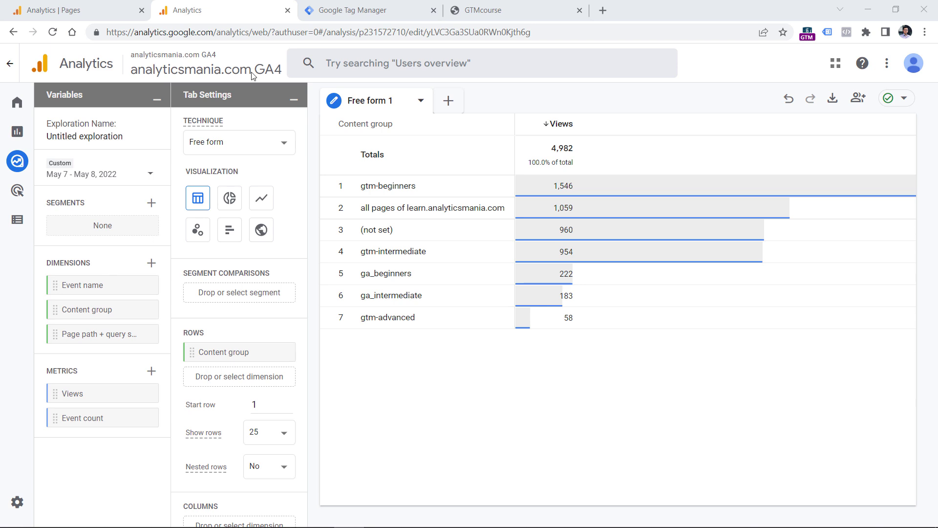
click(372, 10)
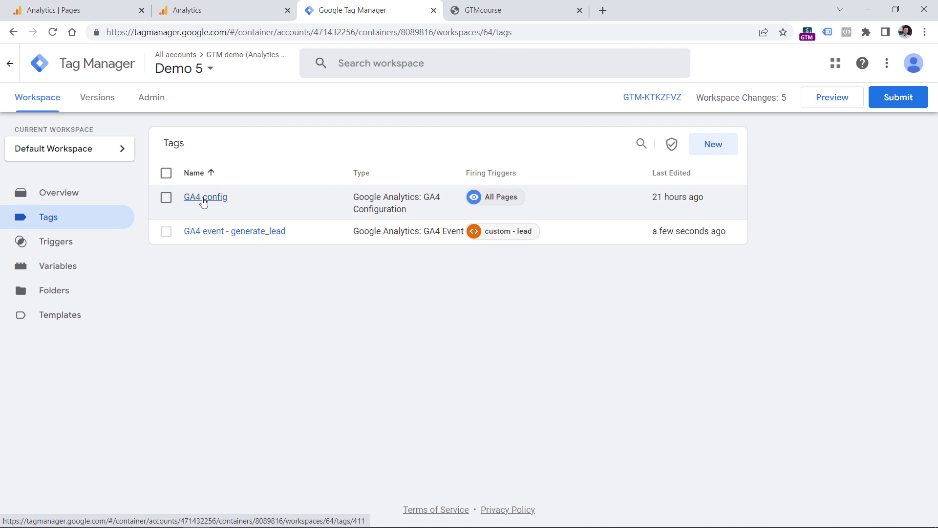
- Switch to the GTMcourse store tab showing the GTM T-Shirt shop home page
click(508, 9)
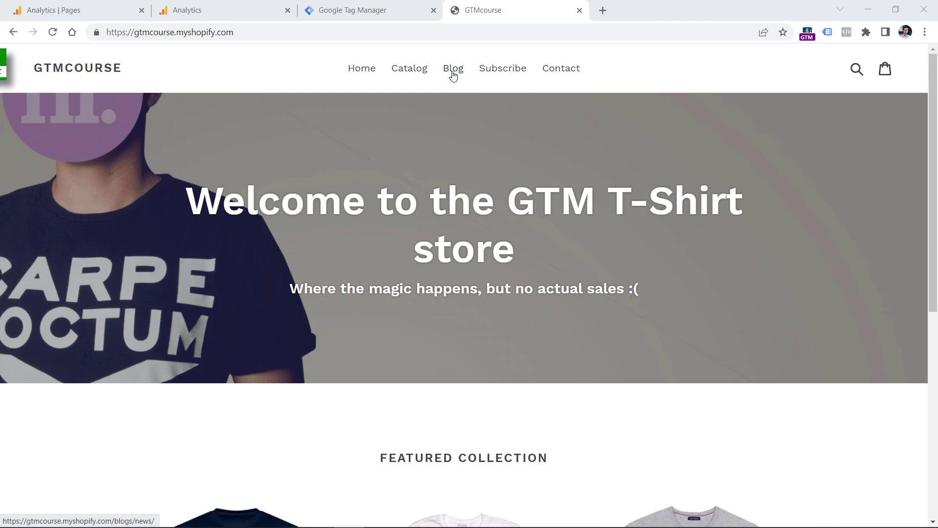
- Browse the store's Catalog of four T-shirts and highlight the Products heading
click(402, 76)
scroll(387, 199, down, 2)
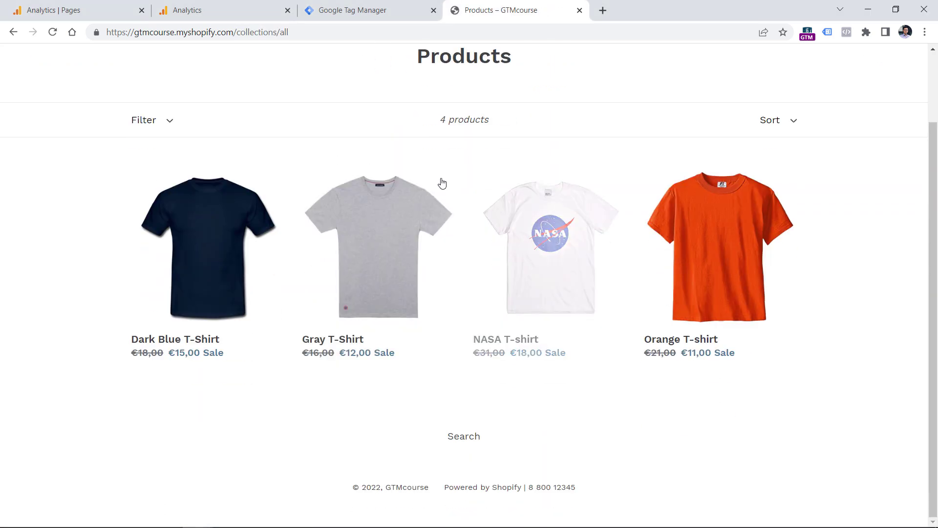
scroll(473, 323, up, 2)
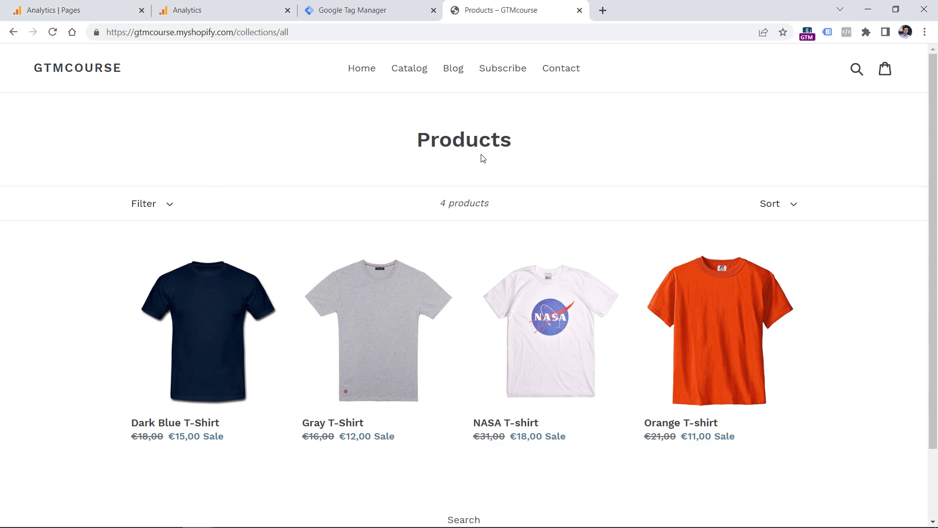
drag(419, 141, 527, 141)
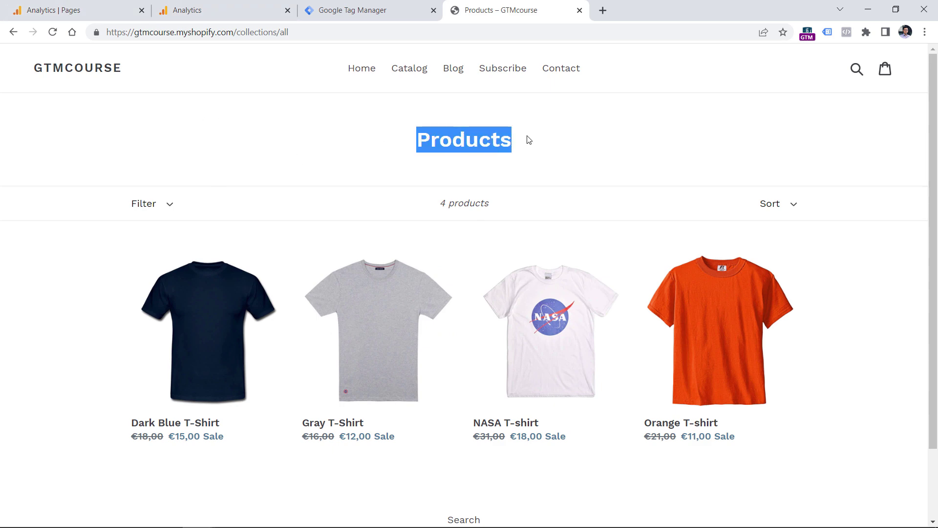
click(528, 140)
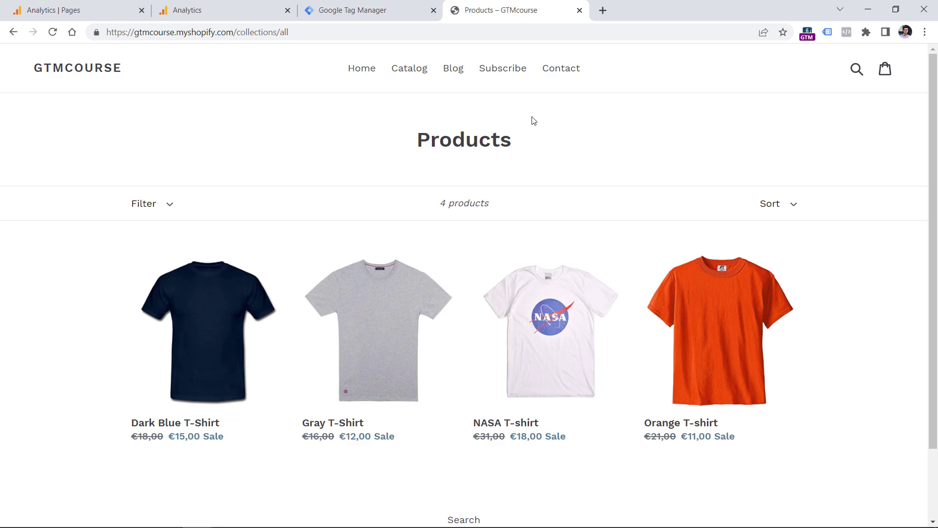
key(alt+Tab)
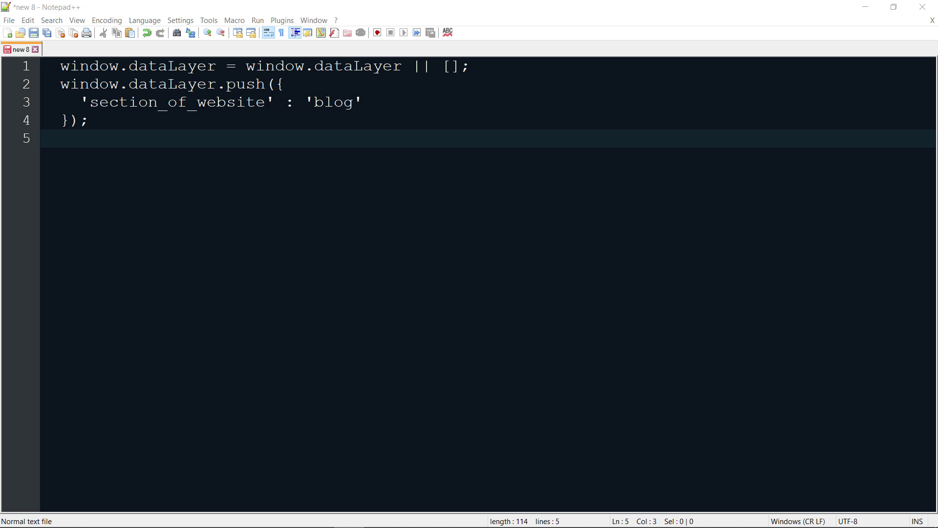
- Match the snippet's section_of_website key and 'blog' value against the store's News blog page
click(176, 101)
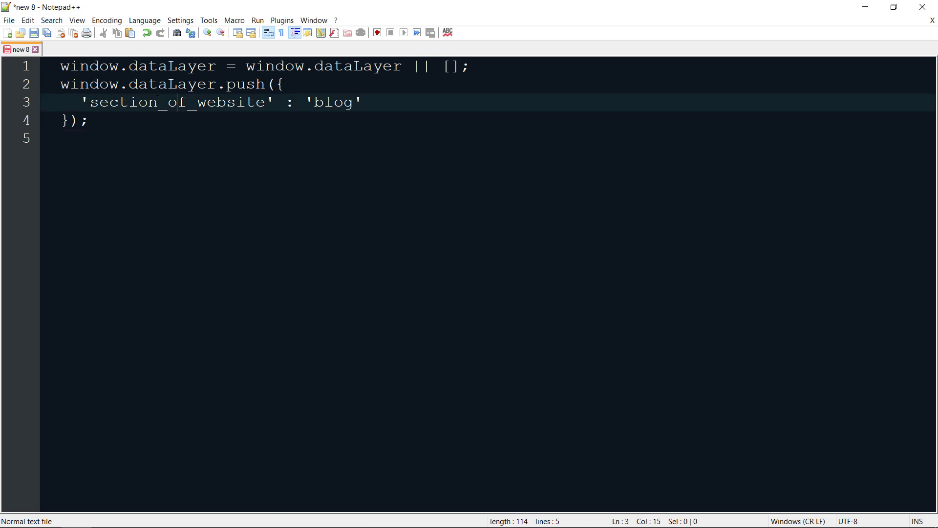
double_click(141, 101)
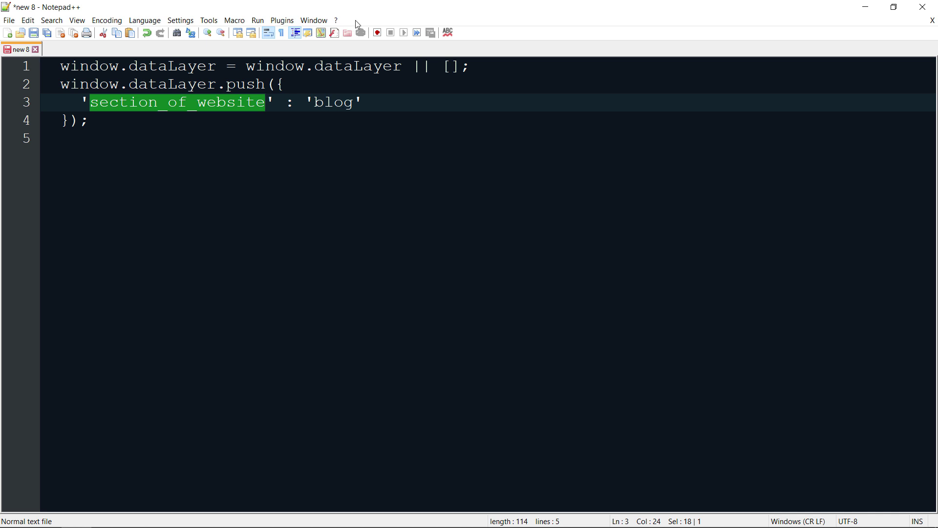
drag(362, 8, 358, 177)
click(239, 129)
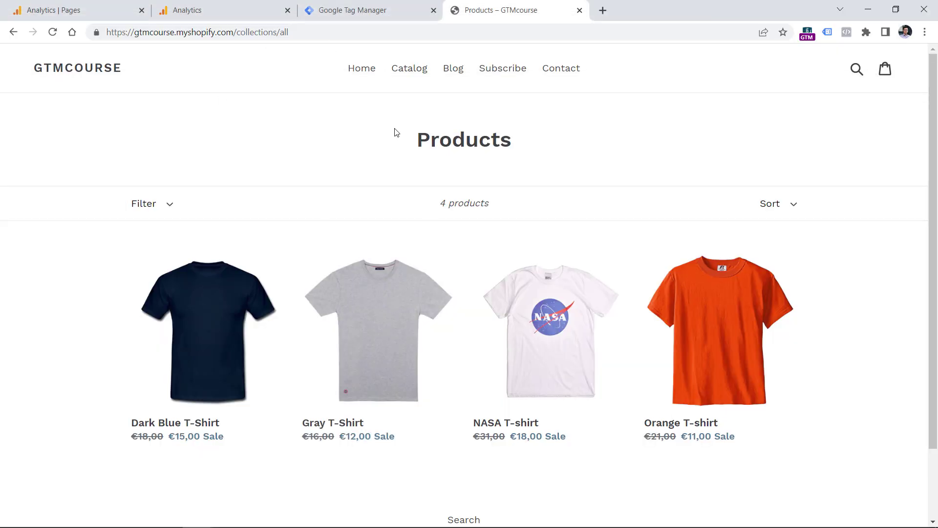
click(453, 72)
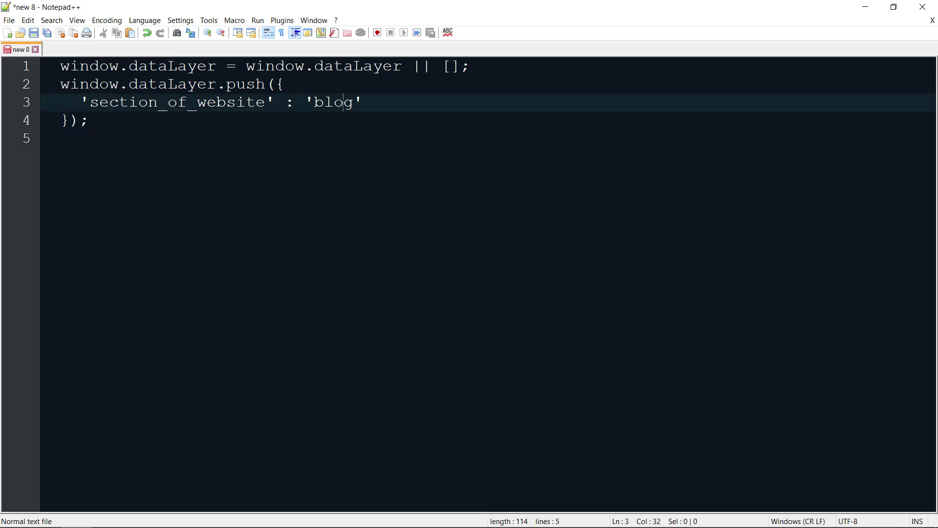
double_click(334, 103)
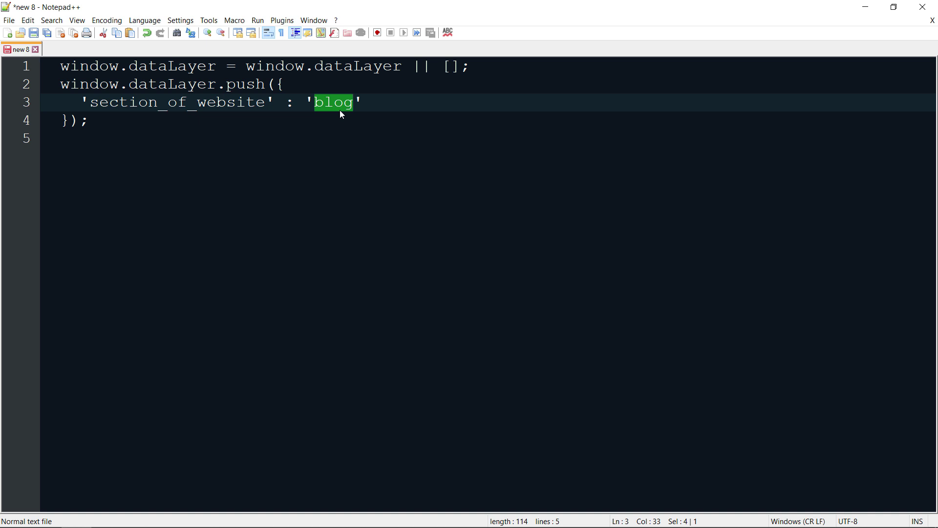
click(287, 173)
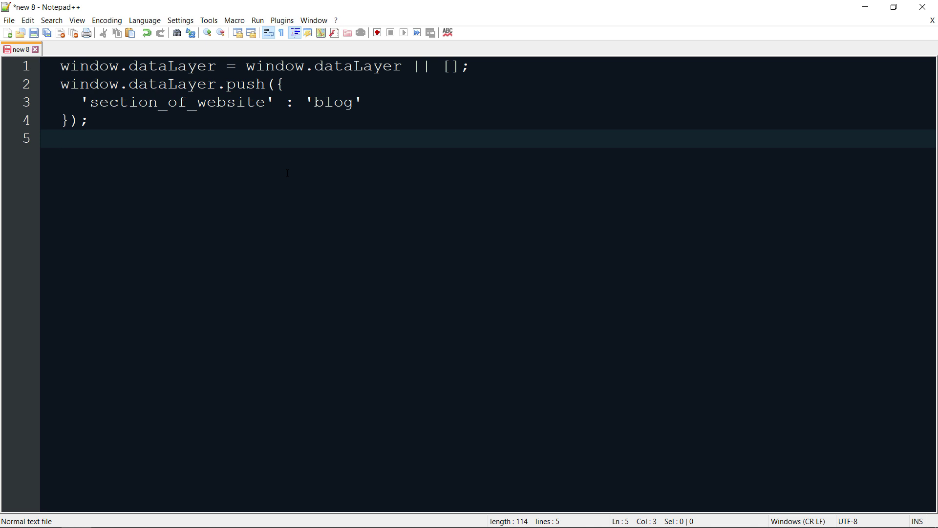
key(alt+Tab)
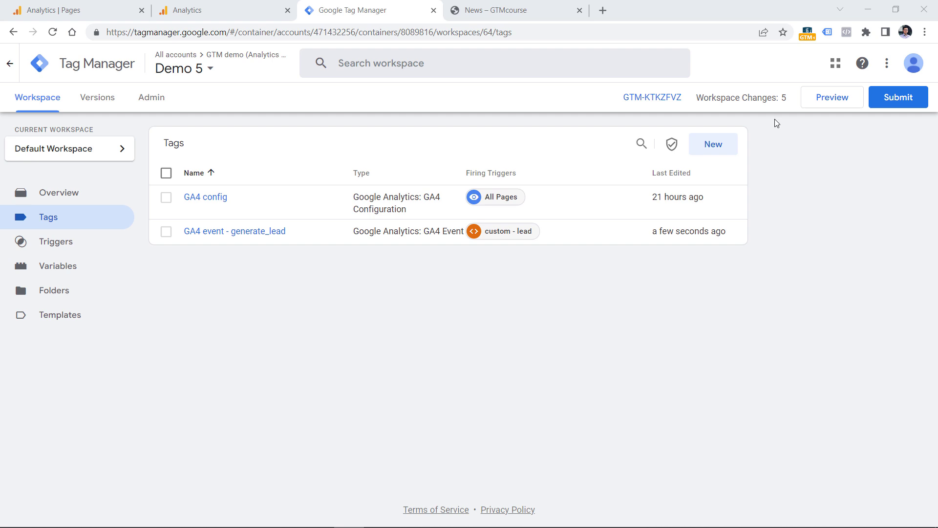
- Start Preview and connect Tag Assistant to the store's blogs/news page URL
click(831, 98)
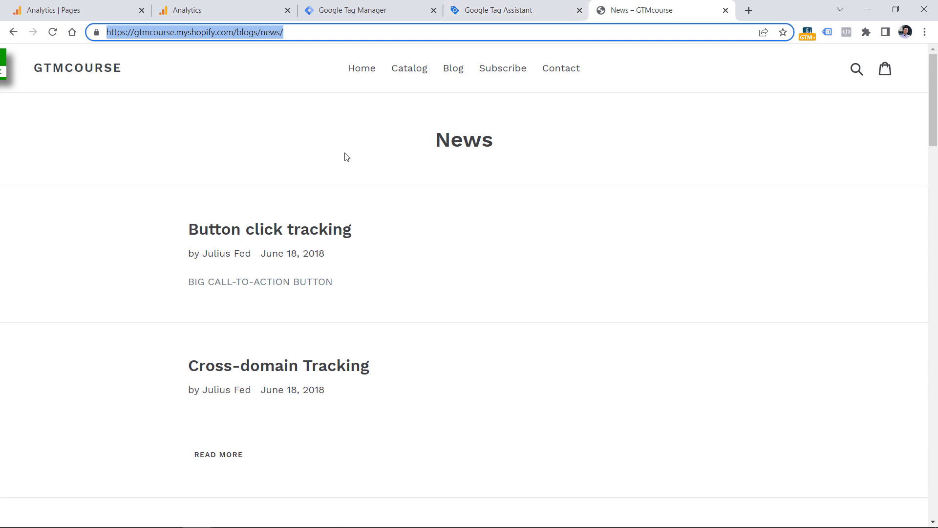
click(467, 5)
triple_click(493, 340)
text(https://gtmcourse.myshopify.com/blogs/news)
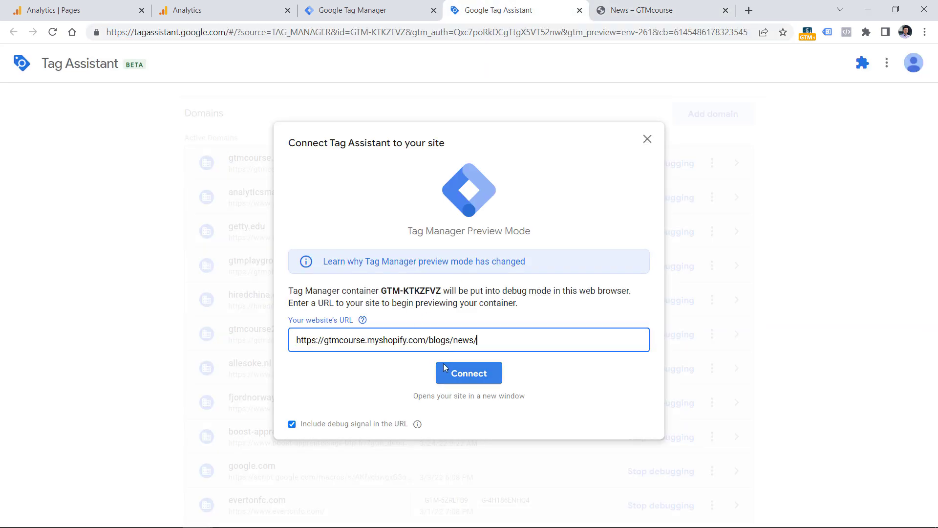
click(469, 374)
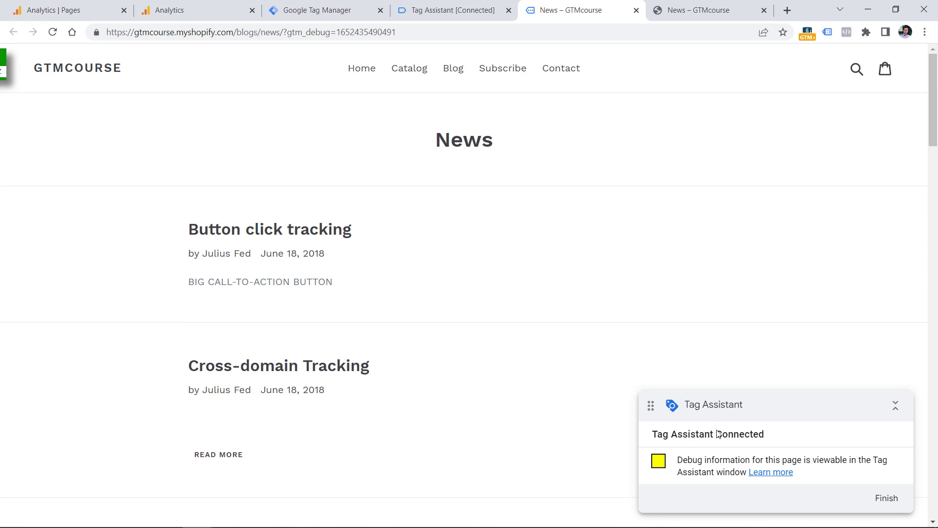
click(449, 7)
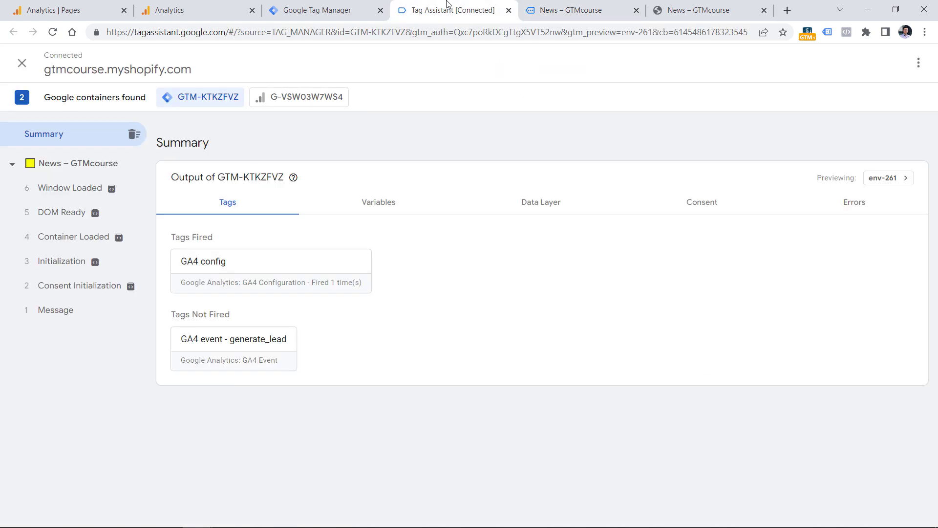
- Inspect the Message event's API call confirming section_of_website is "blog"
click(64, 310)
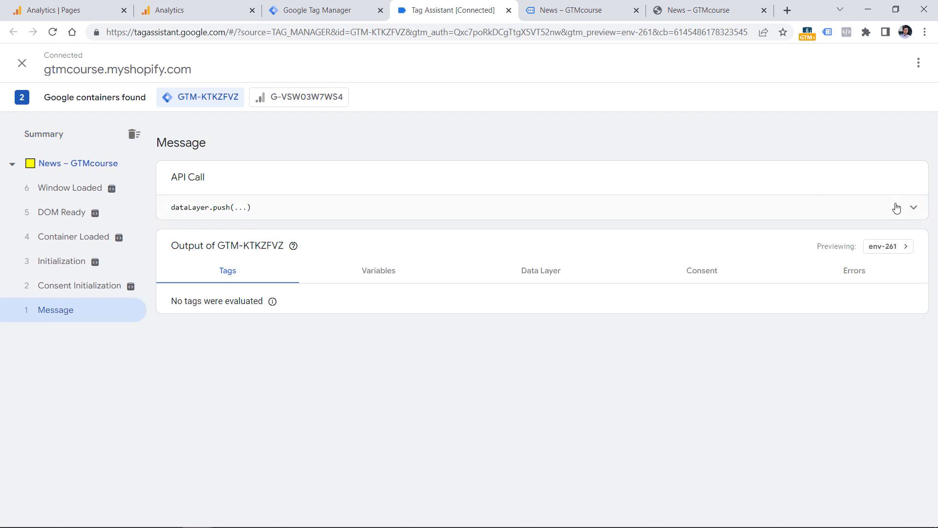
click(911, 207)
drag(238, 207, 348, 208)
click(347, 207)
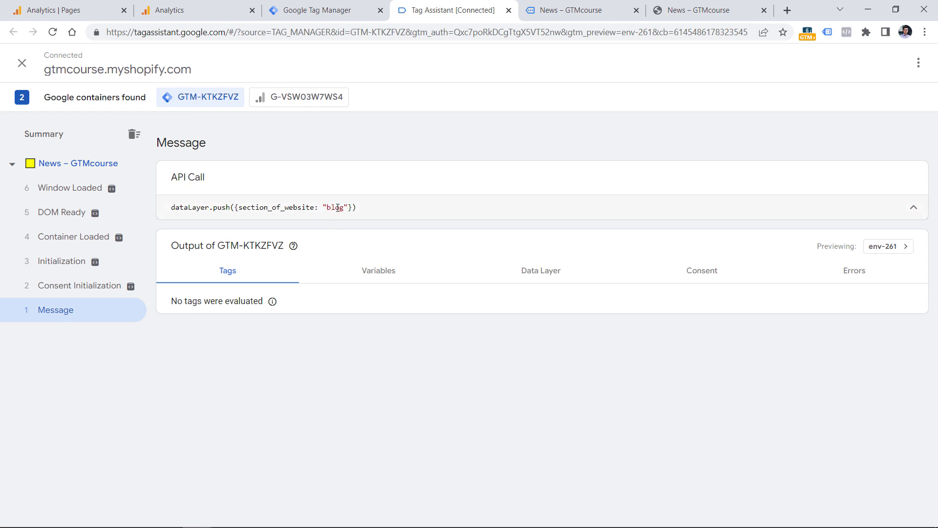
click(339, 8)
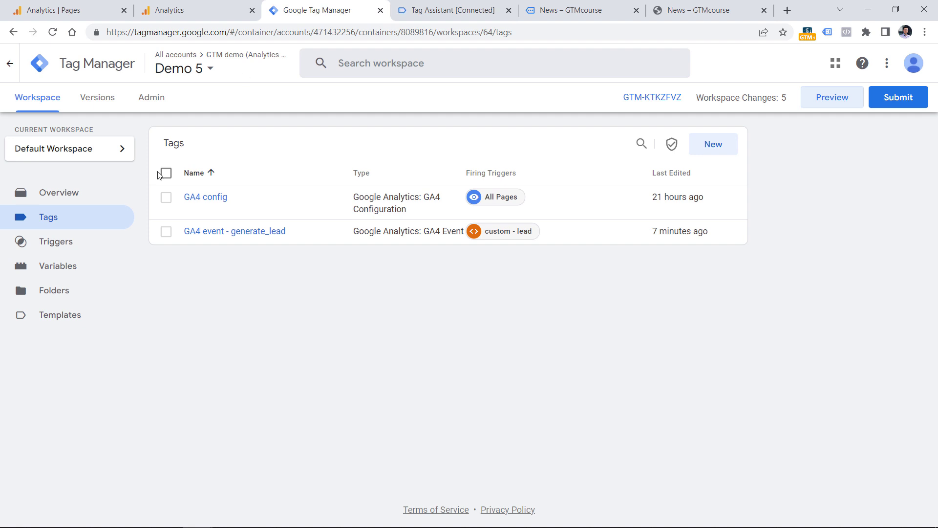
- Add a Fields to Set row named content_group to the GA4 config tag
click(206, 201)
click(818, 161)
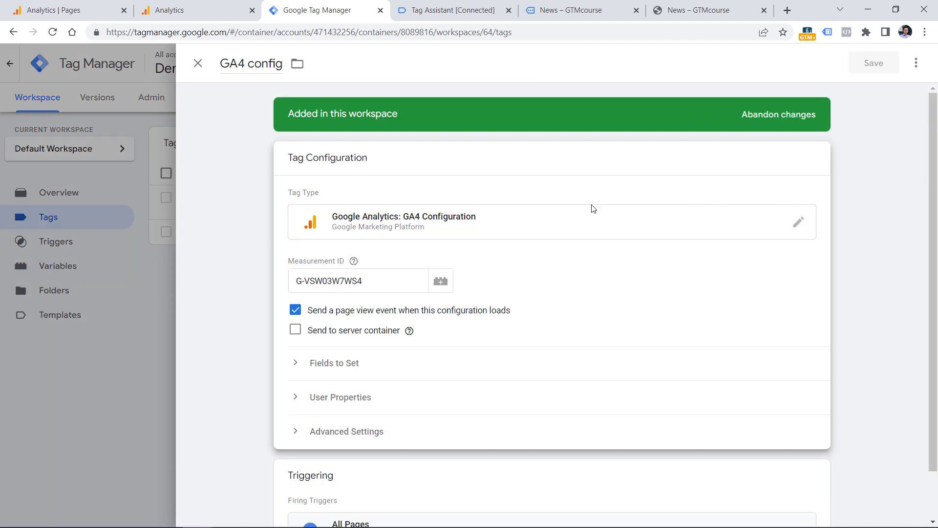
click(329, 362)
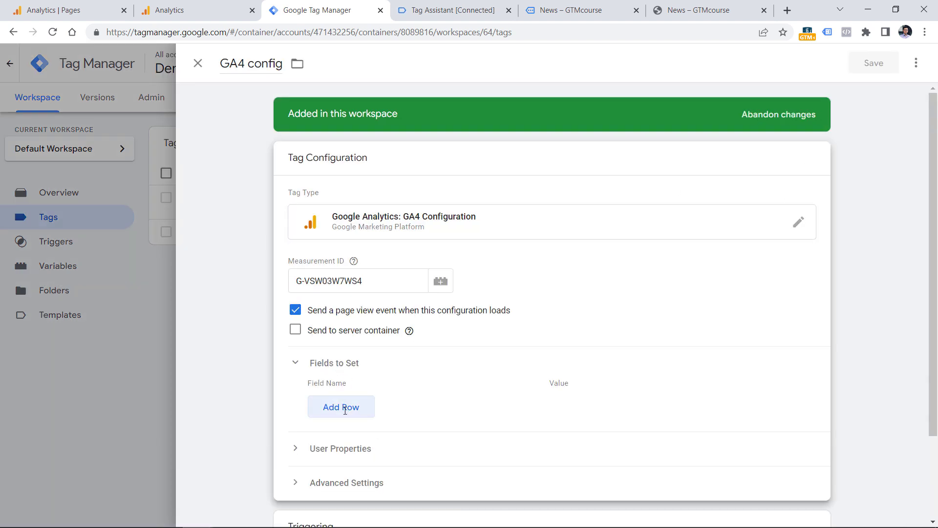
click(349, 406)
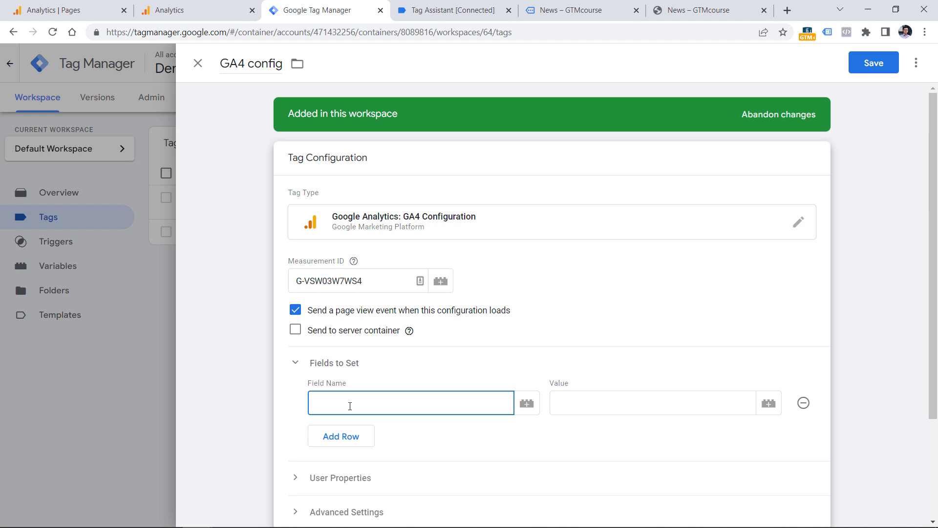
text(content_group)
click(621, 402)
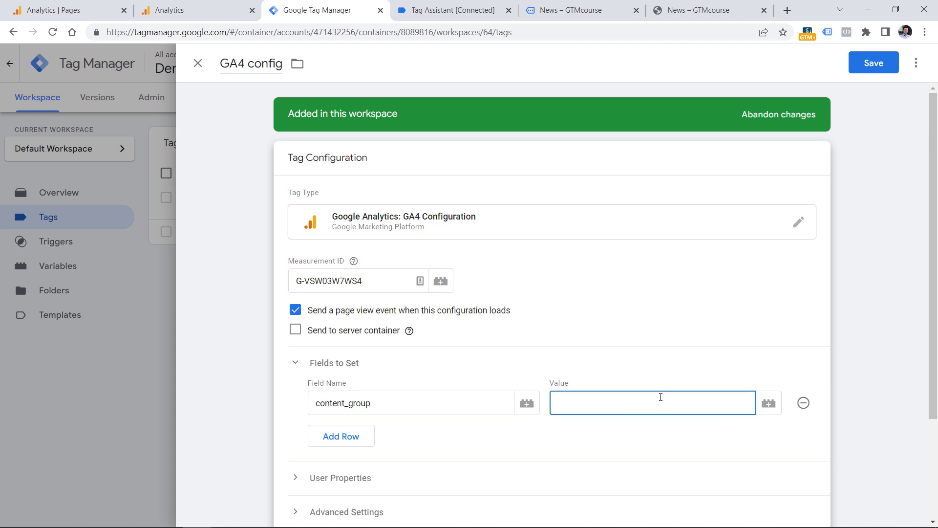
- Copy the section_of_website key name from Tag Assistant's data layer message
click(396, 5)
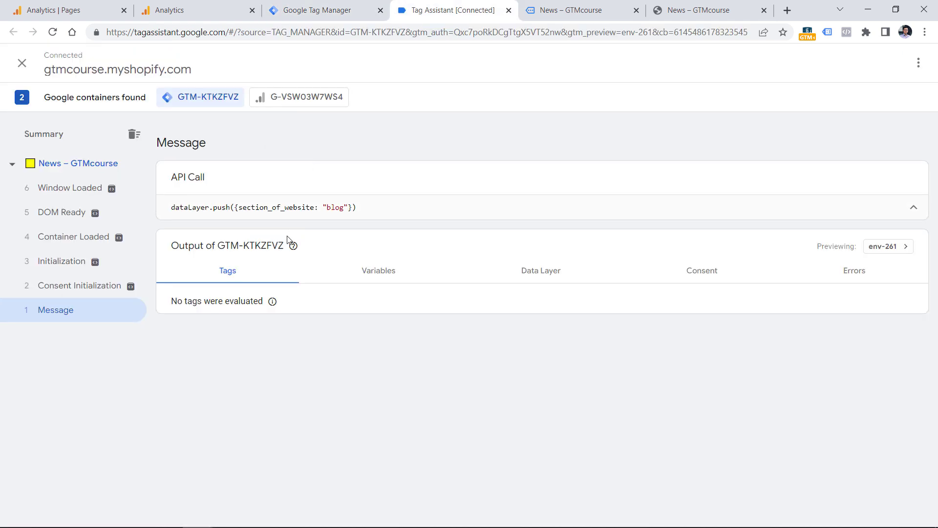
double_click(335, 208)
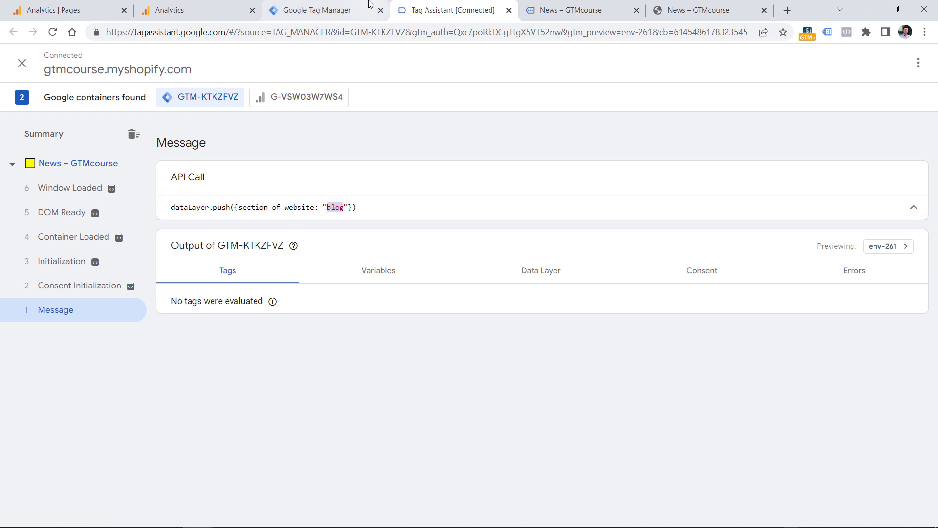
double_click(276, 208)
right_click(274, 211)
click(289, 223)
click(315, 7)
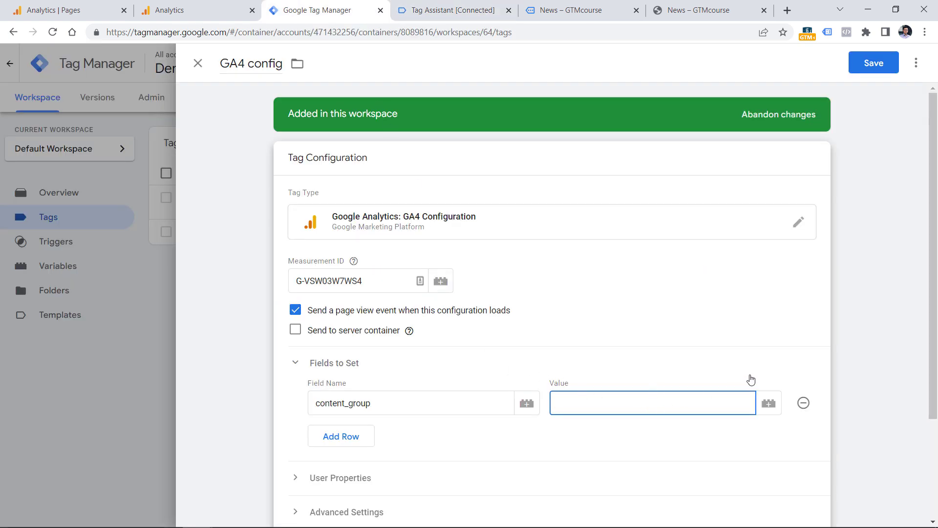
- Create a new Data Layer Variable reading section_of_website for the content_group value
click(769, 406)
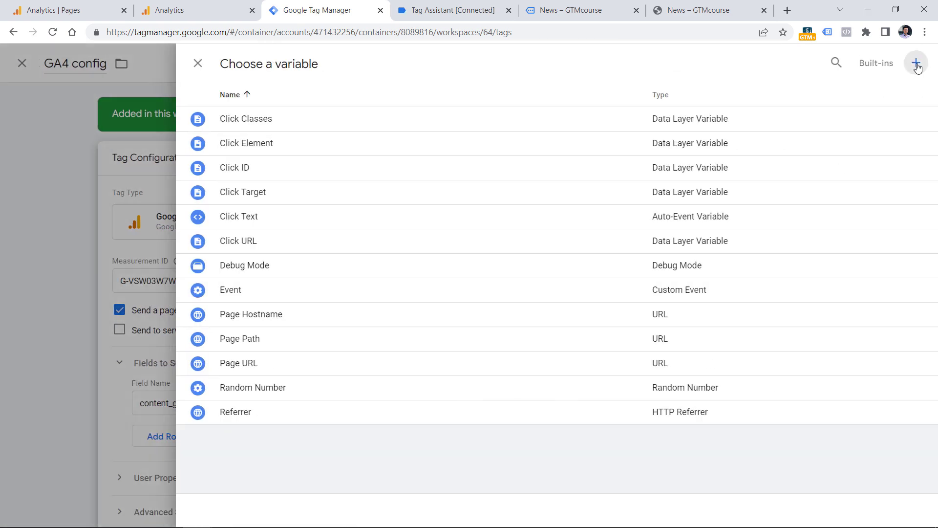
click(915, 65)
click(379, 137)
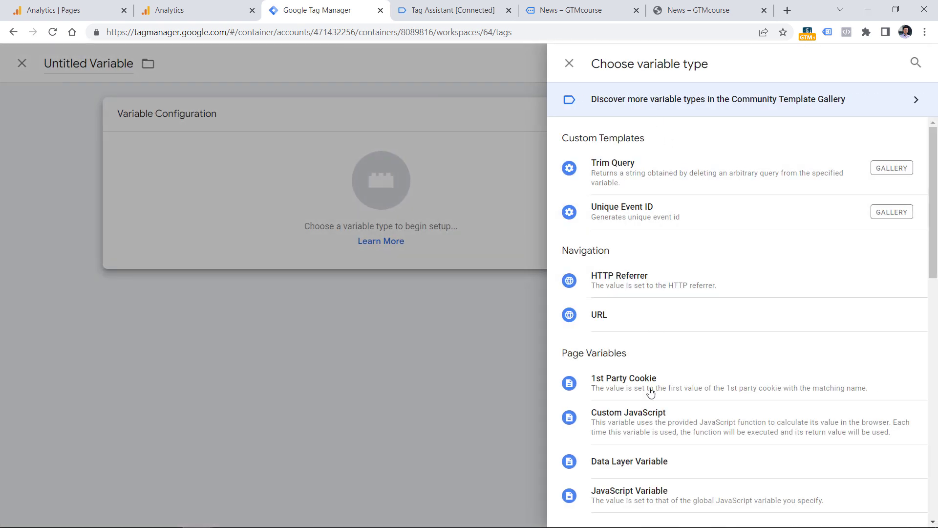
click(631, 464)
click(300, 237)
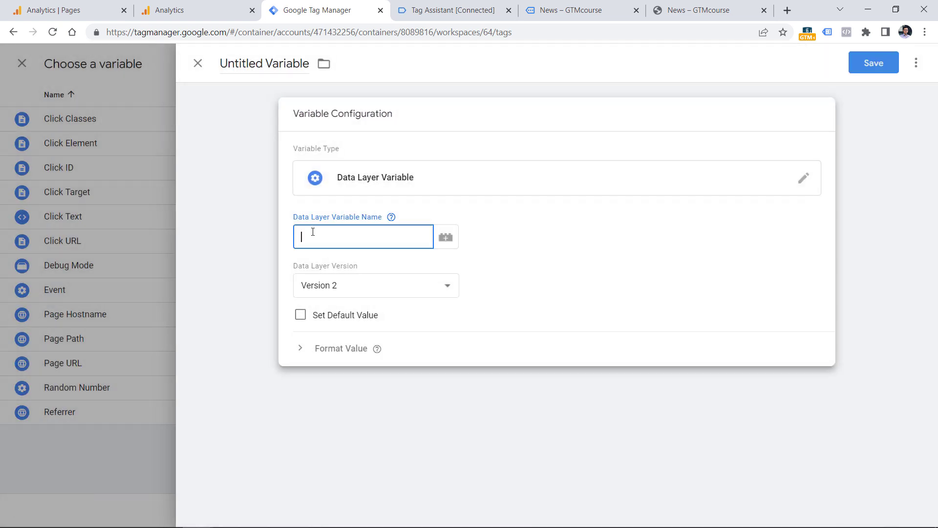
key(ctrl+v)
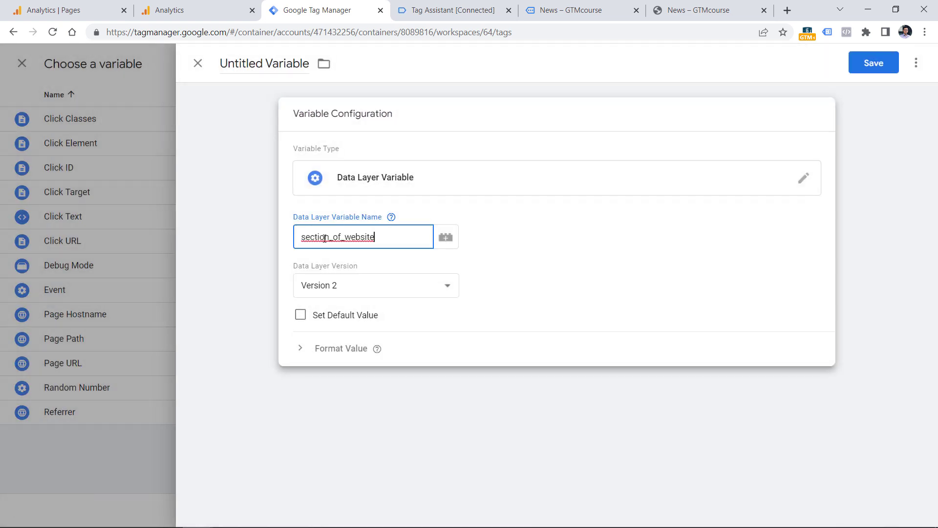
- Name the variable 'dlv - section_of_website' and save it and the GA4 config tag
click(262, 72)
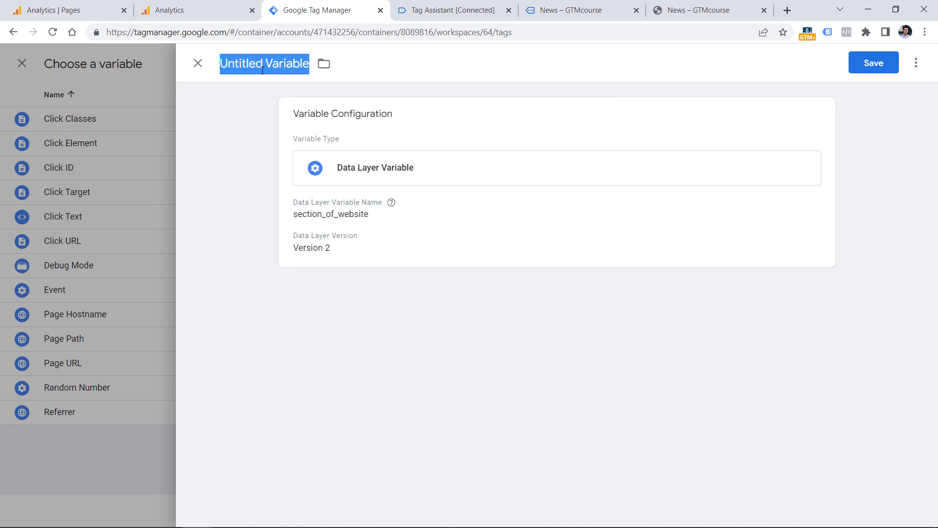
text(dlv -)
key(ctrl+v)
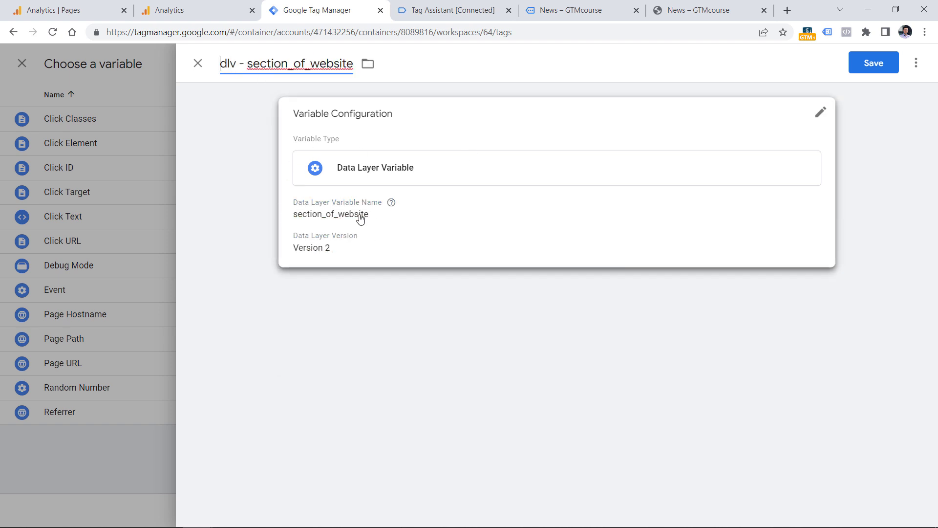
click(358, 216)
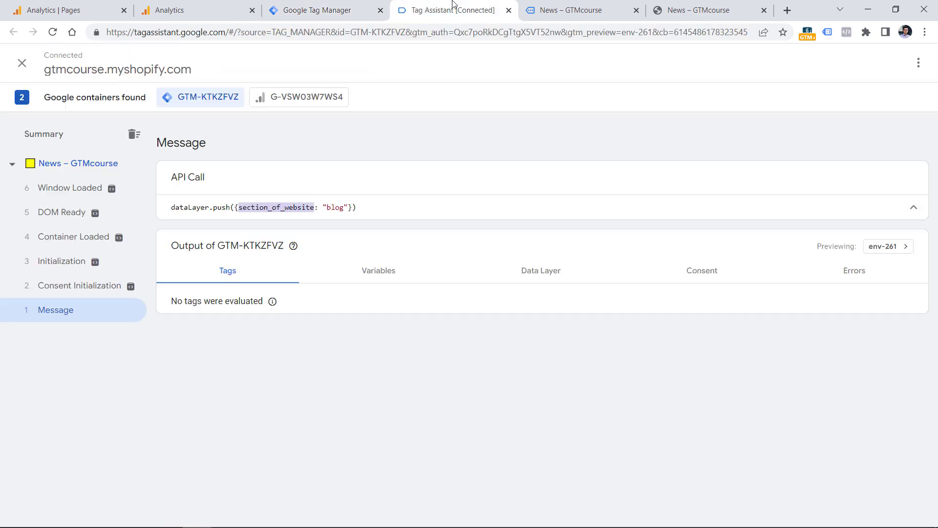
click(439, 9)
click(309, 6)
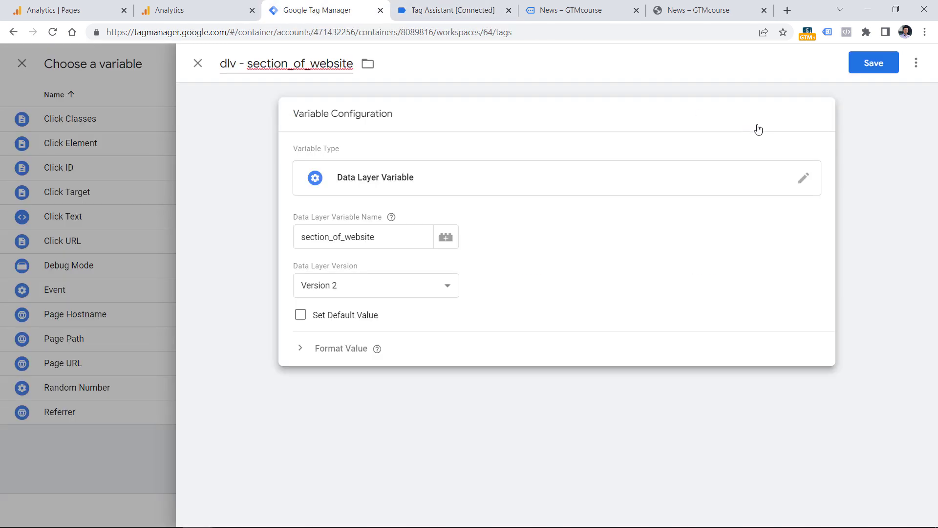
click(875, 64)
click(876, 65)
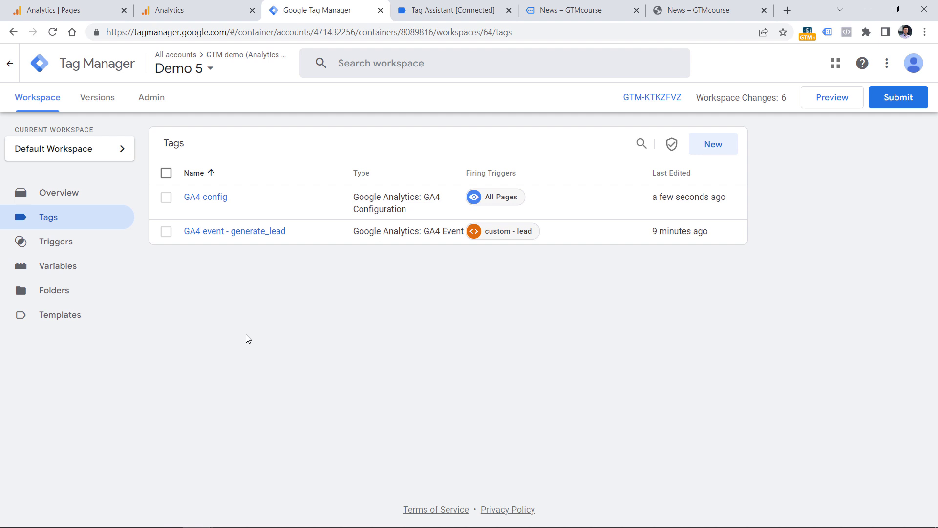
click(207, 201)
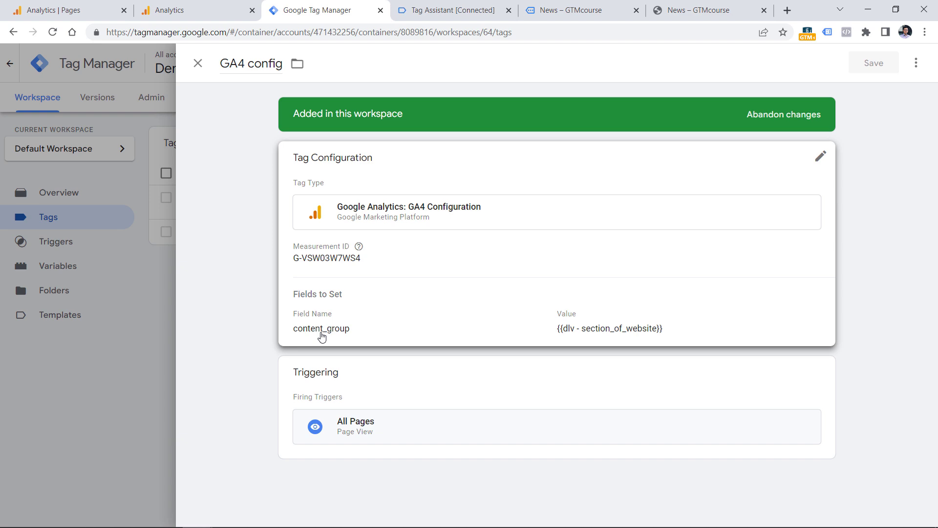
click(198, 63)
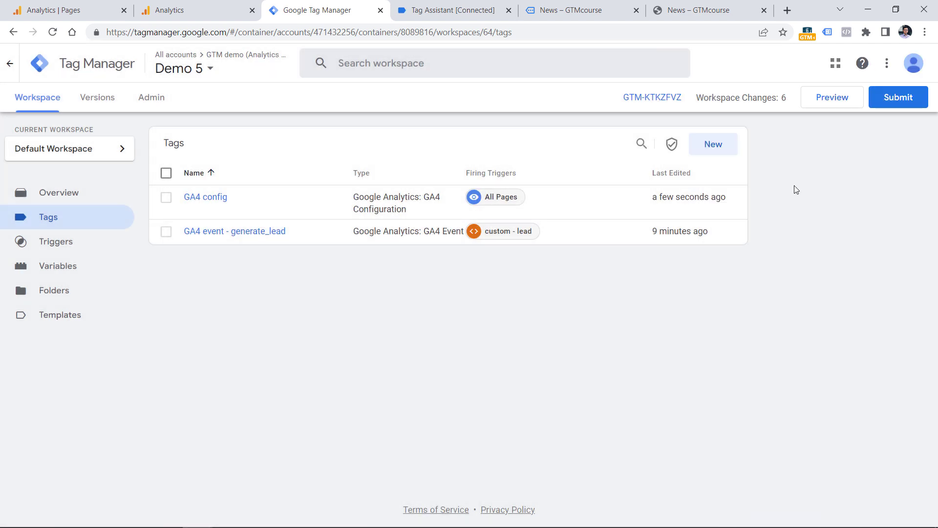
click(833, 98)
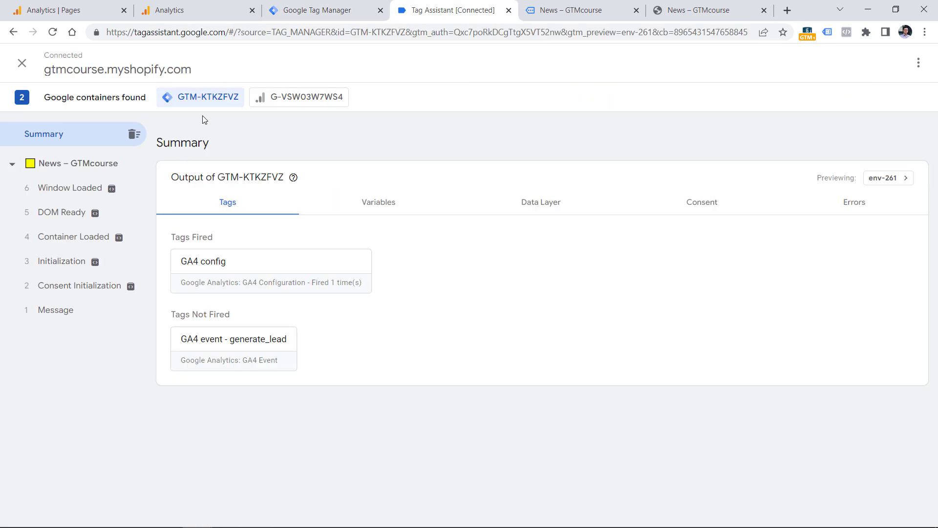
- Check the Container Loaded event's GA4 config tag sends content_group "blog"
click(119, 237)
click(258, 337)
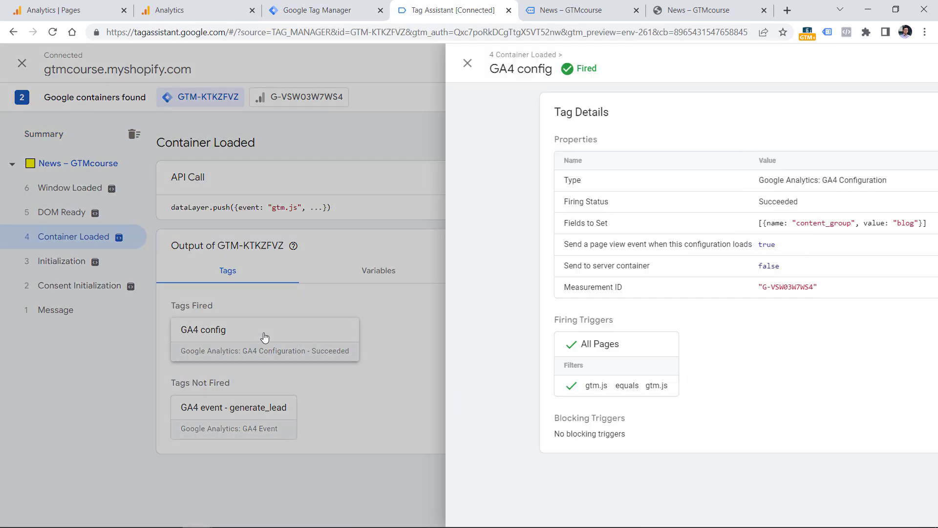
drag(508, 223, 652, 223)
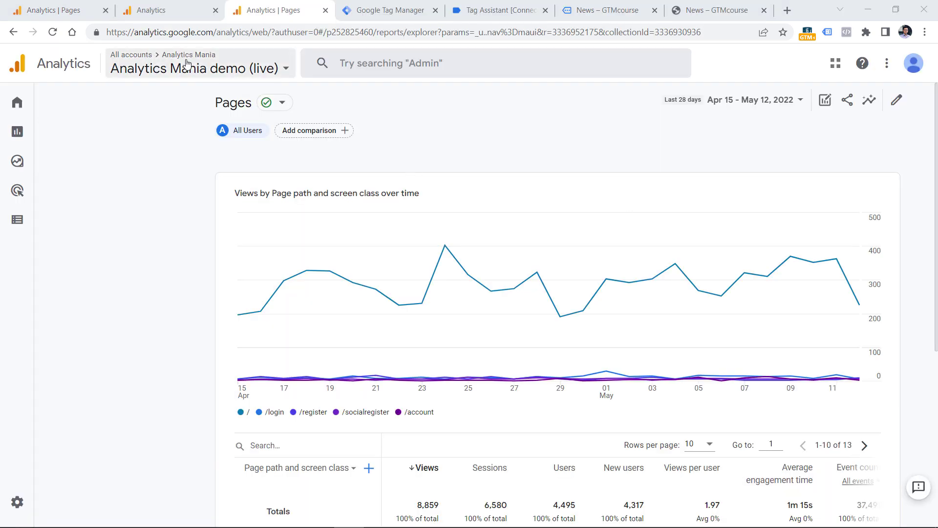
- In DebugView, confirm the page_view event's content_group parameter is 'blog', then go to Reports
click(30, 220)
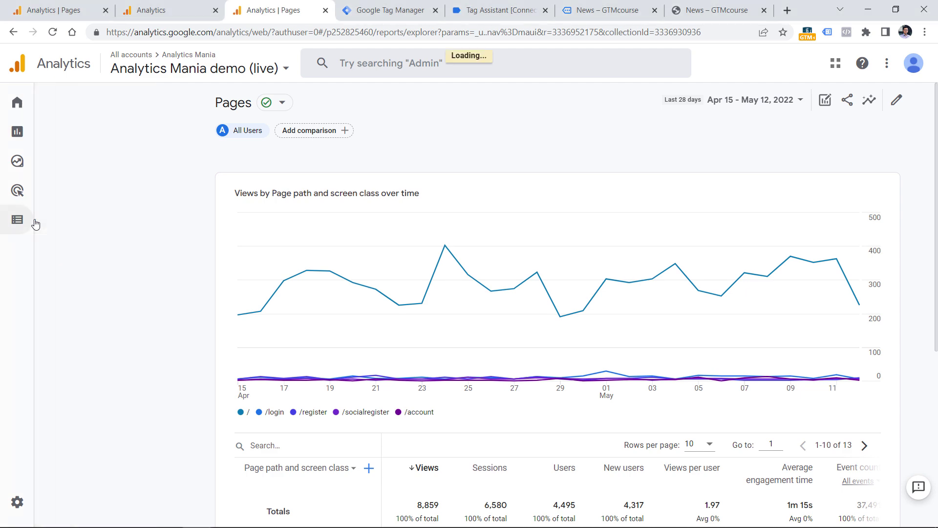
click(77, 192)
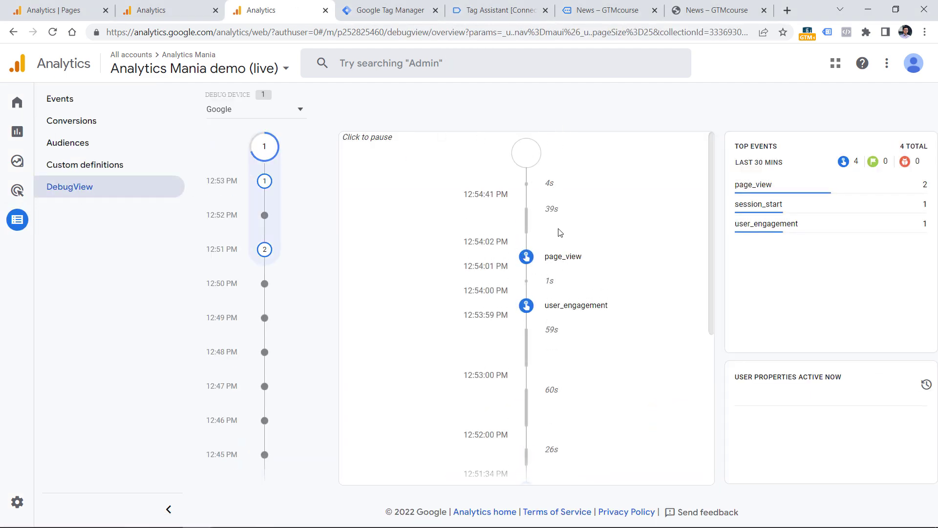
click(565, 258)
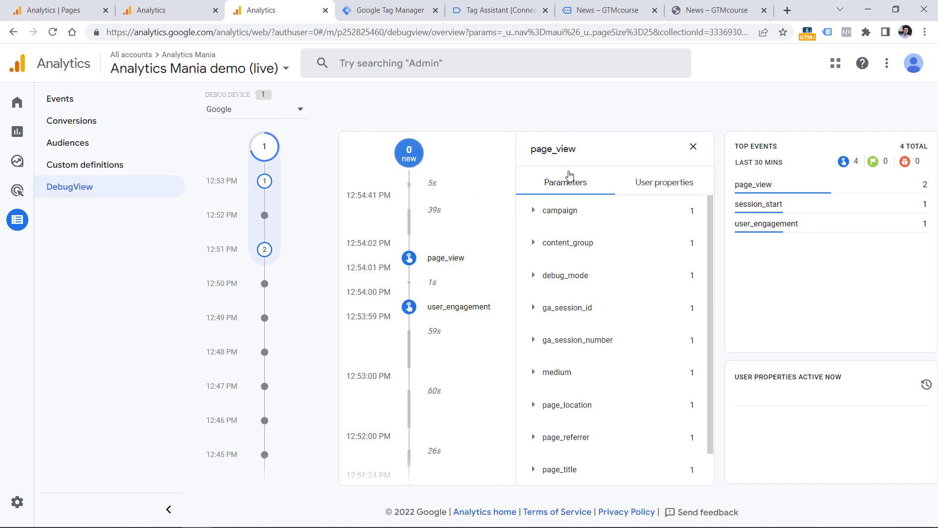
click(535, 245)
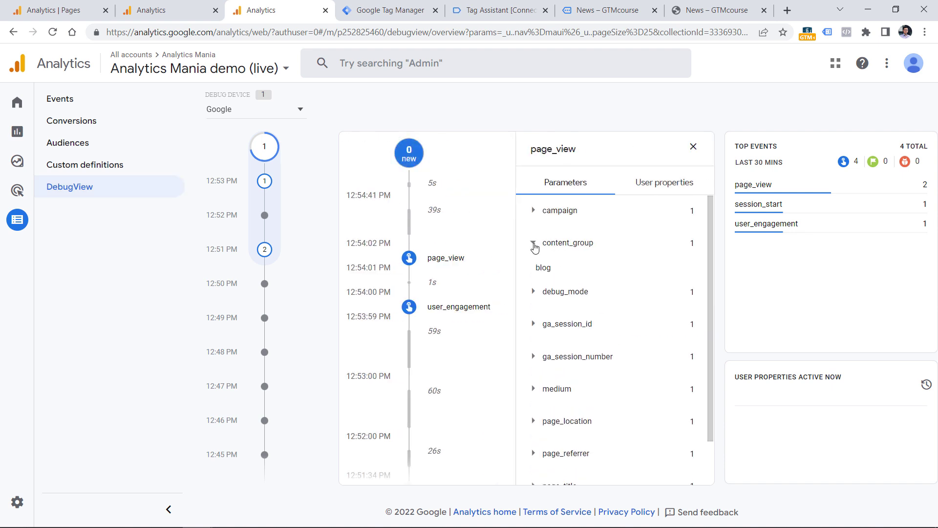
click(534, 246)
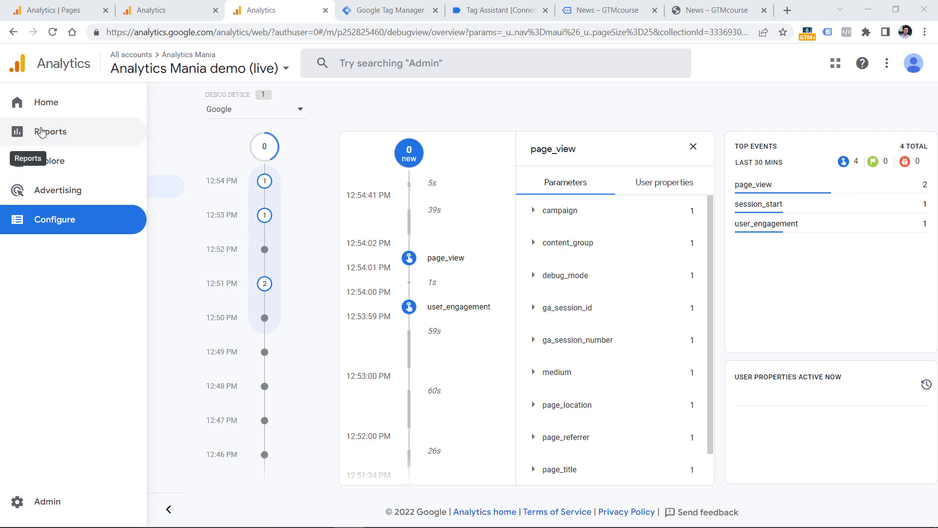
click(38, 130)
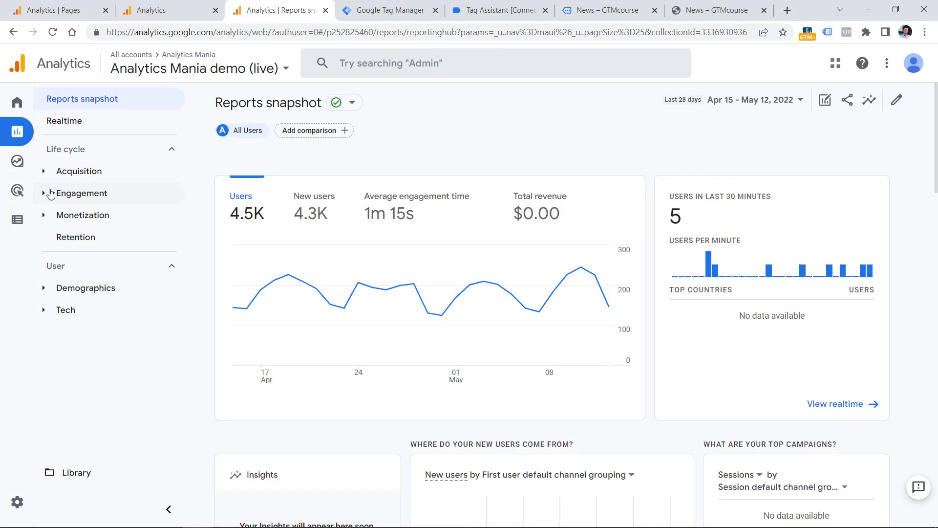
- Open Engagement > Pages and screens and set the table's primary dimension to Content group
click(49, 192)
click(100, 283)
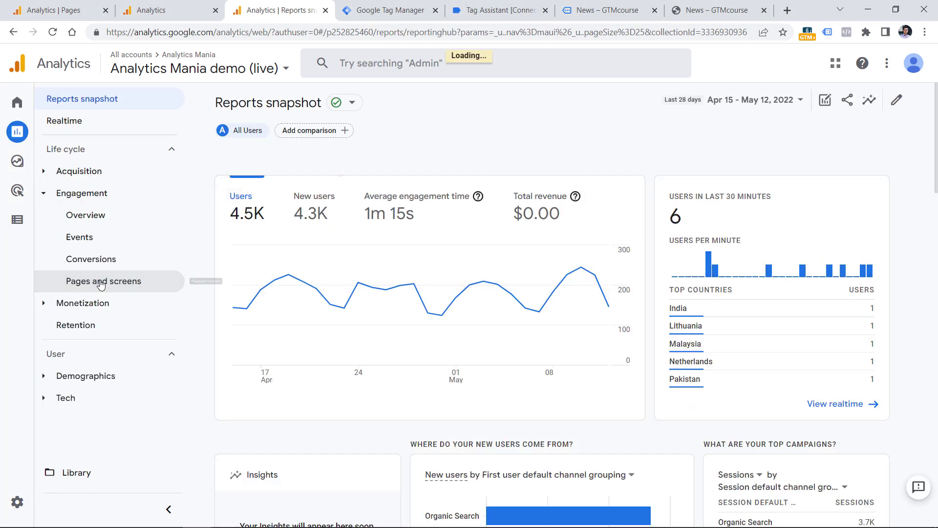
click(325, 270)
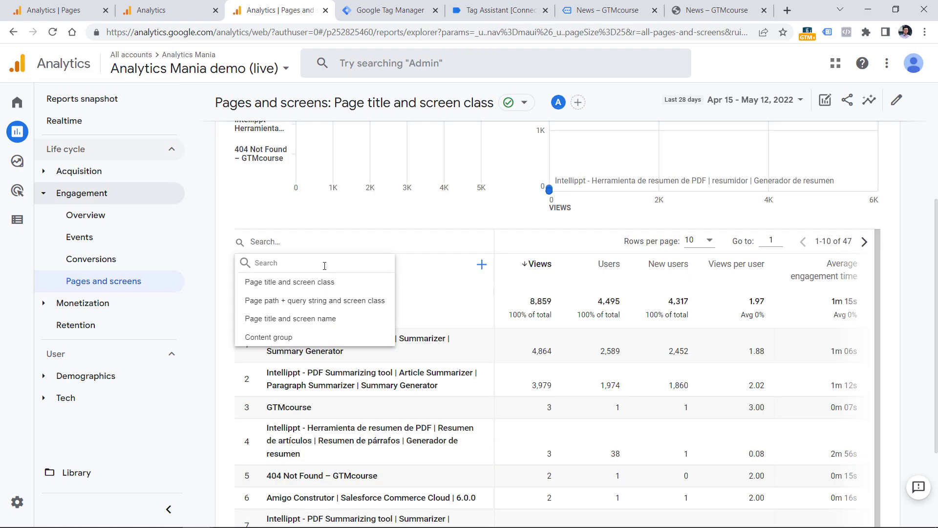
click(272, 339)
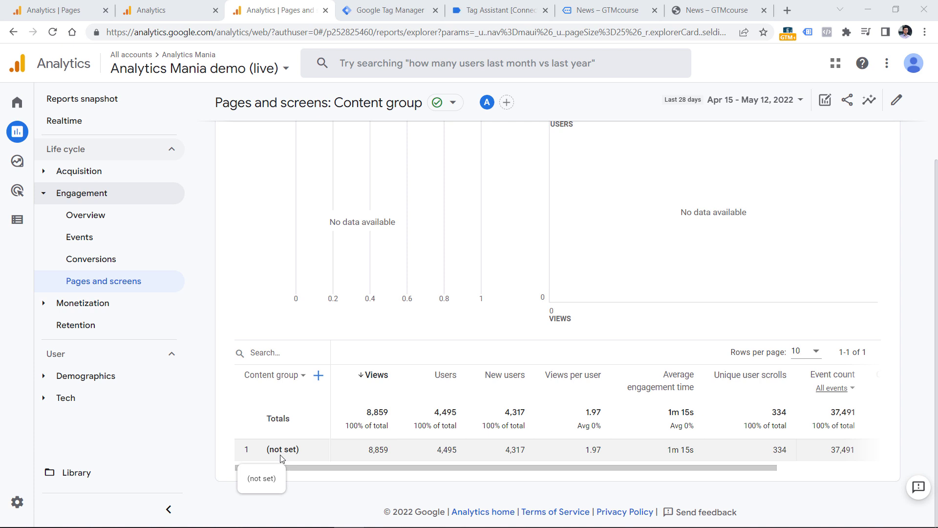
click(897, 106)
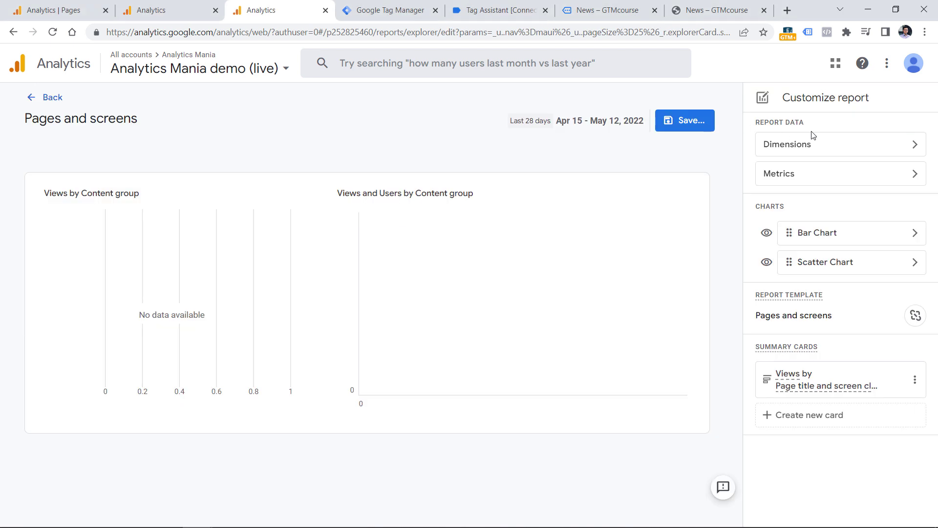
click(855, 177)
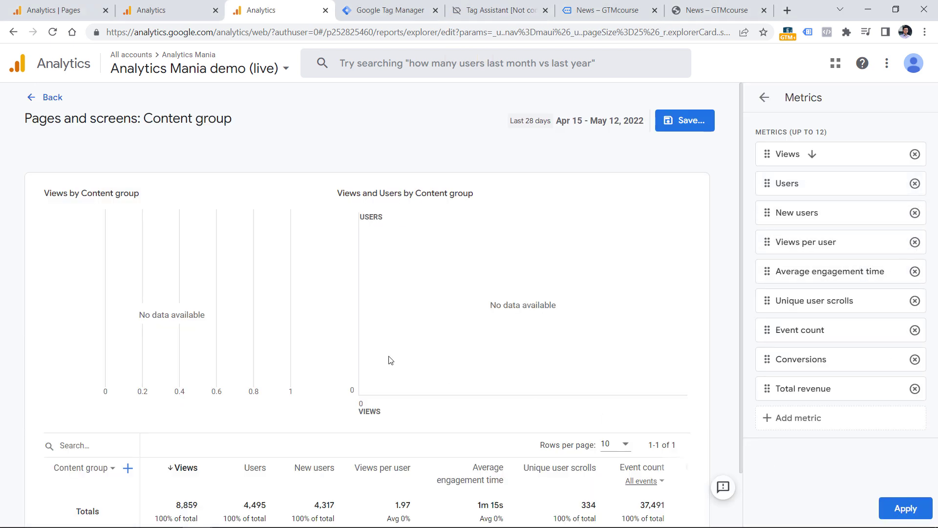
scroll(147, 376, down, 2)
scroll(151, 427, up, 2)
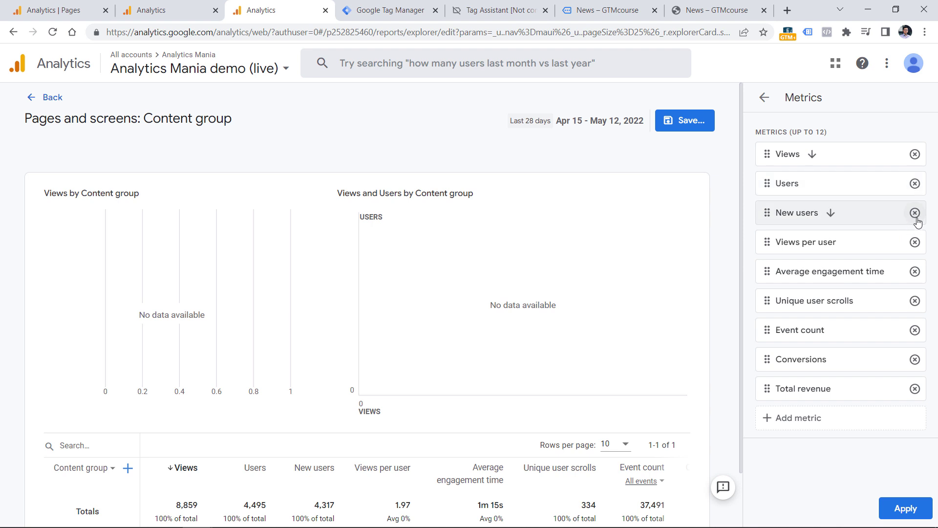
scroll(236, 436, down, 2)
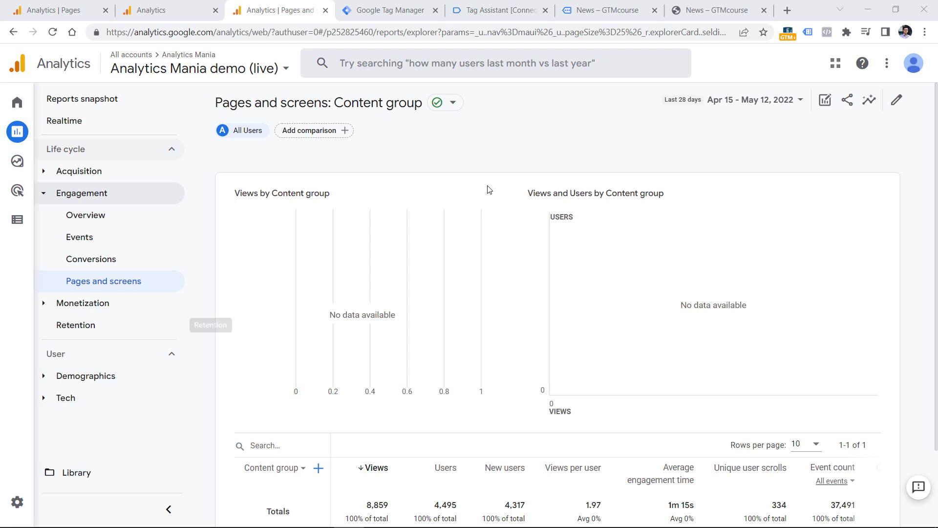
scroll(486, 186, down, 2)
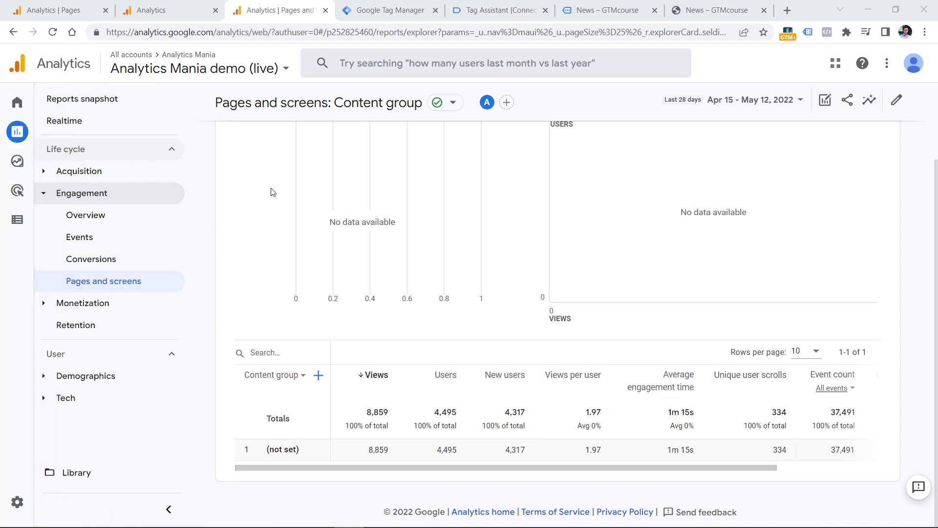
- Open the Content group report in Explorations from the Edit comparisons panel
click(826, 103)
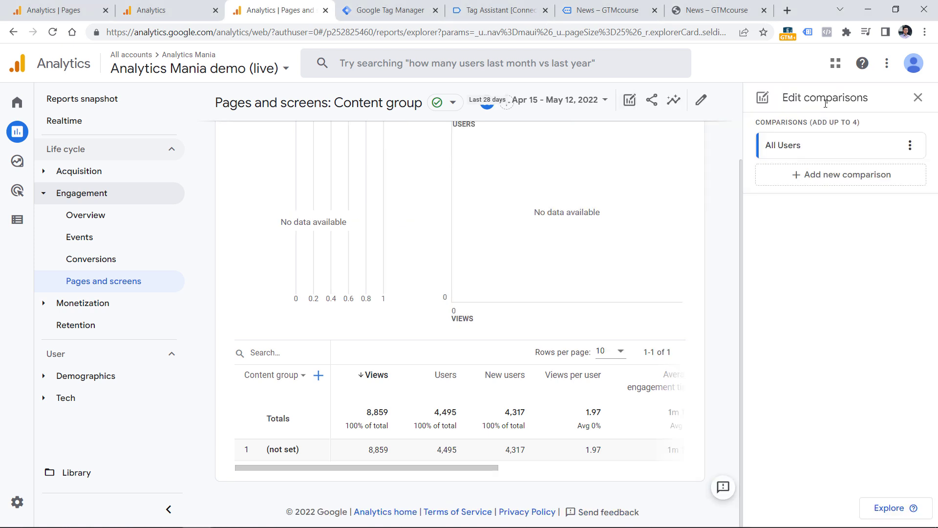
click(890, 508)
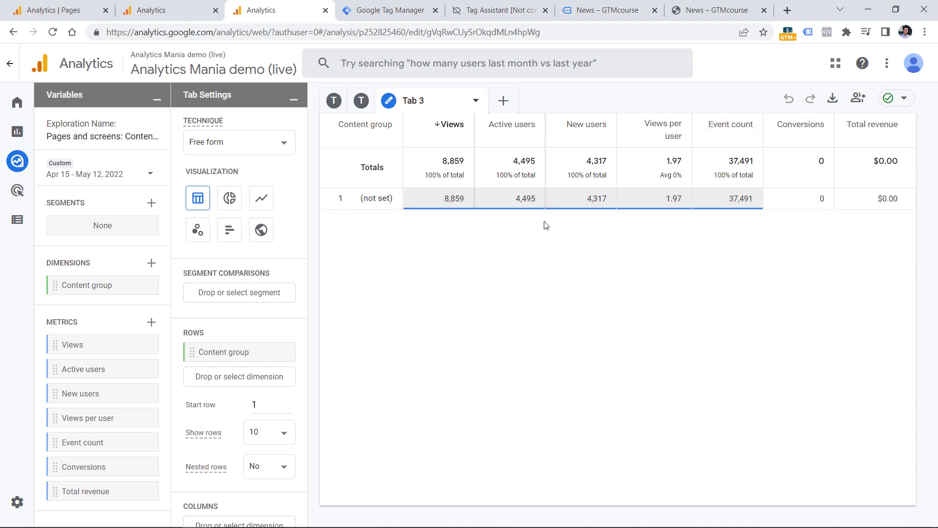
mouse_move(110, 324)
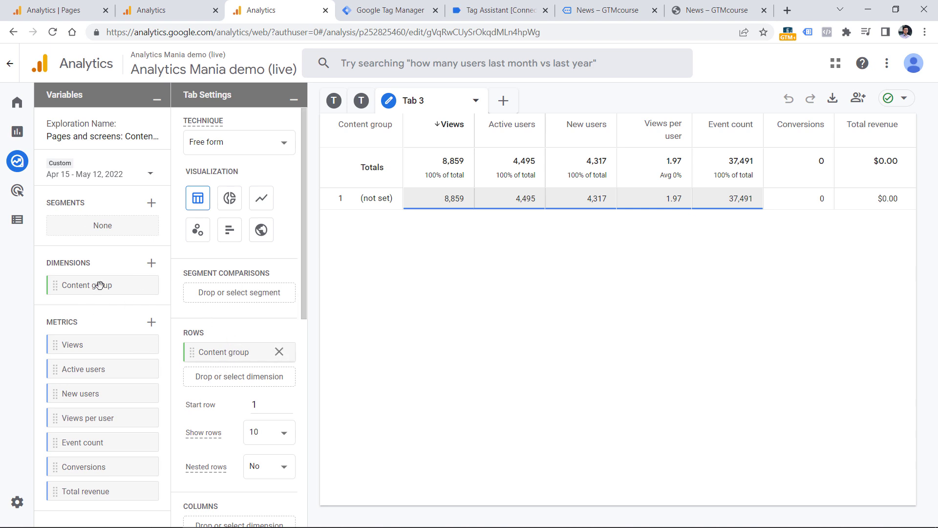
mouse_move(67, 285)
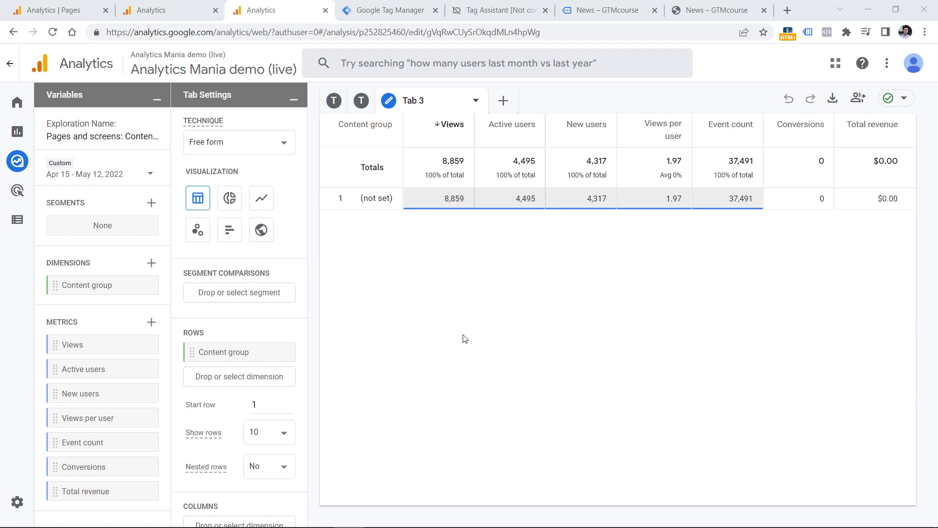
- In the GA4 config tag, add a Fields to Set row named content_group, then close the editor
click(371, 10)
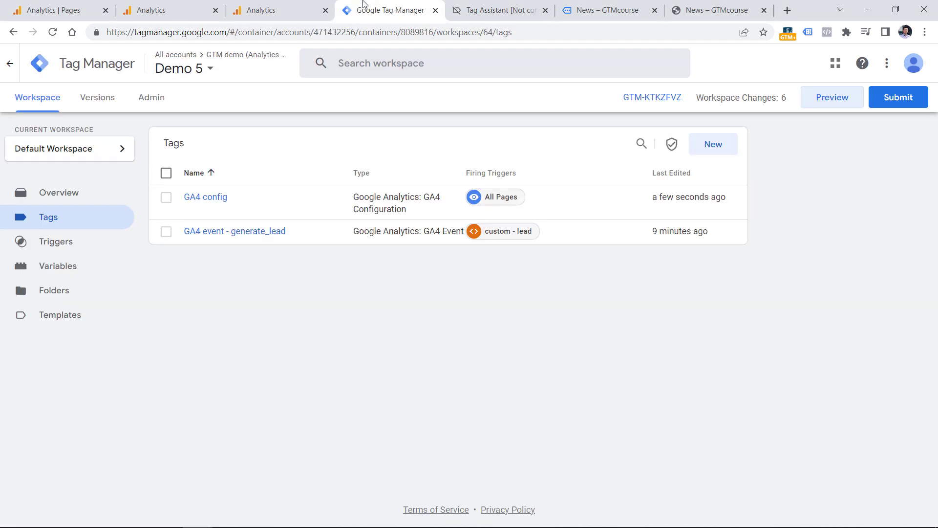
click(204, 204)
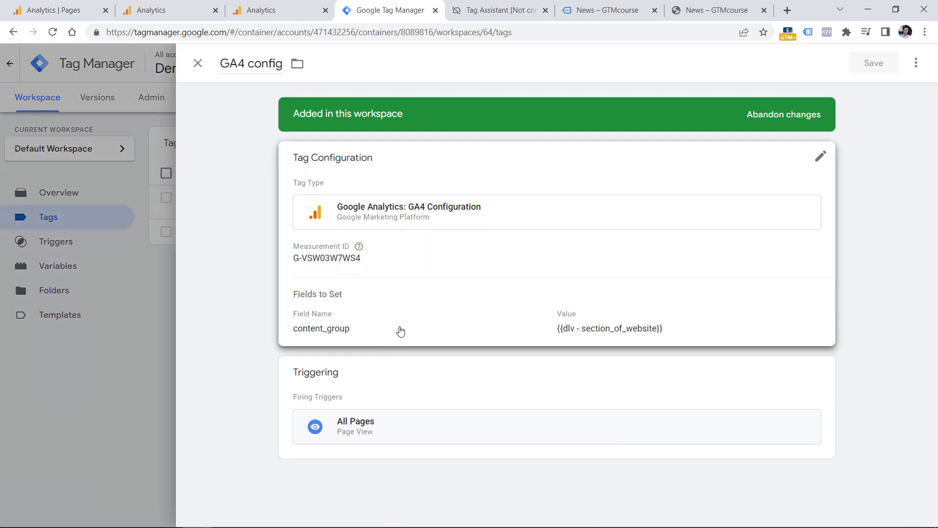
click(400, 331)
click(342, 436)
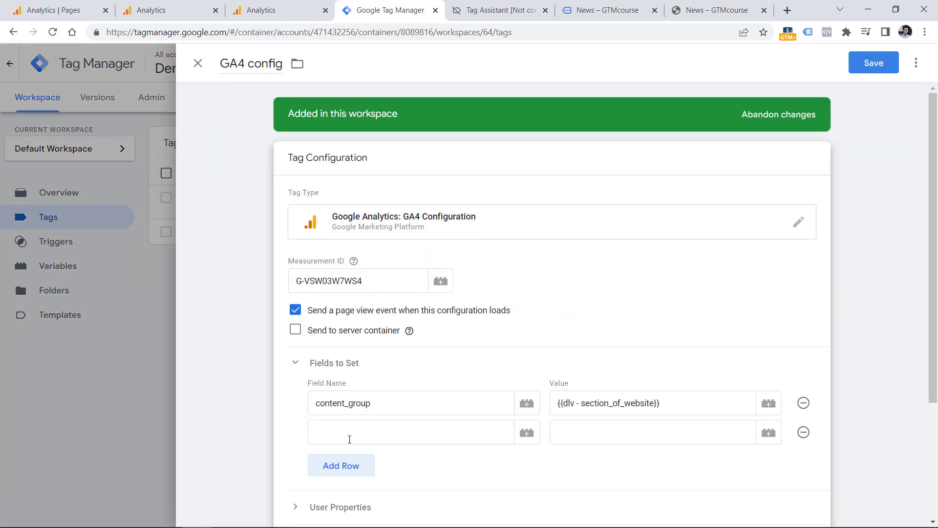
click(350, 436)
text(conte)
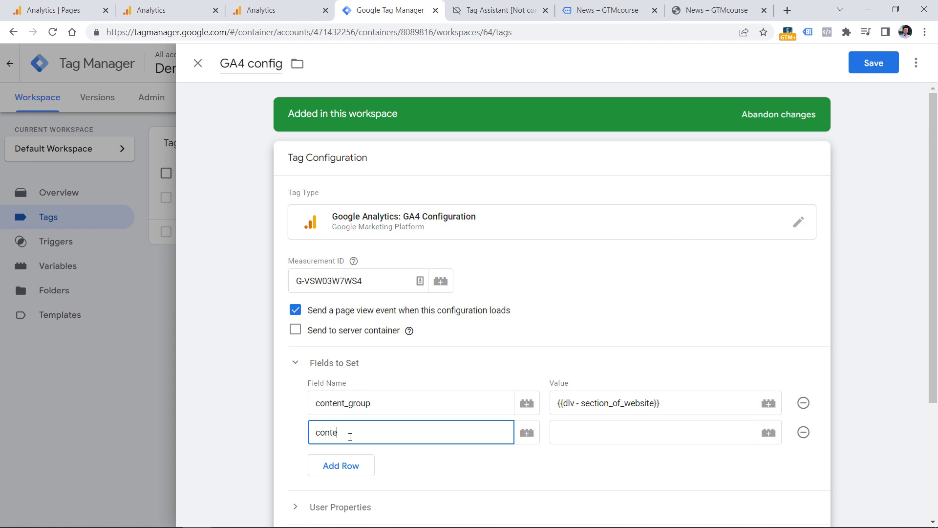
text(nt_group2)
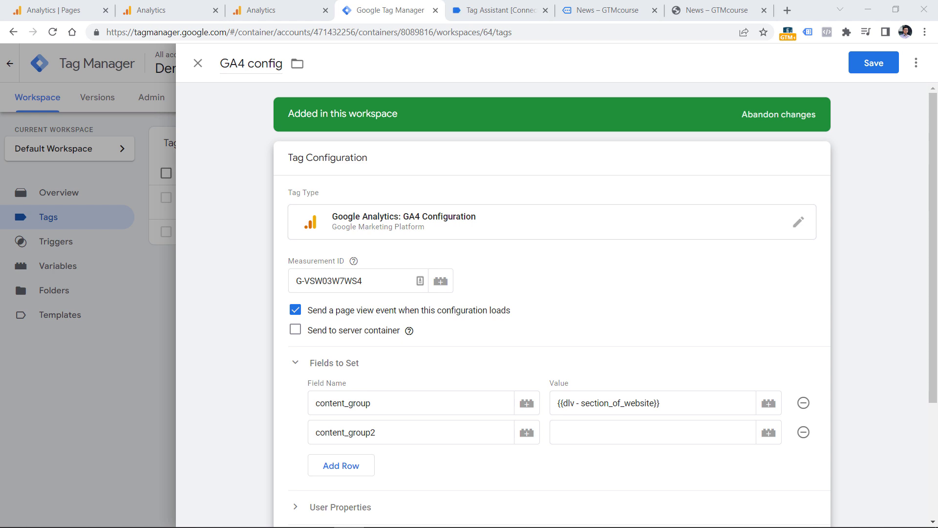
click(103, 481)
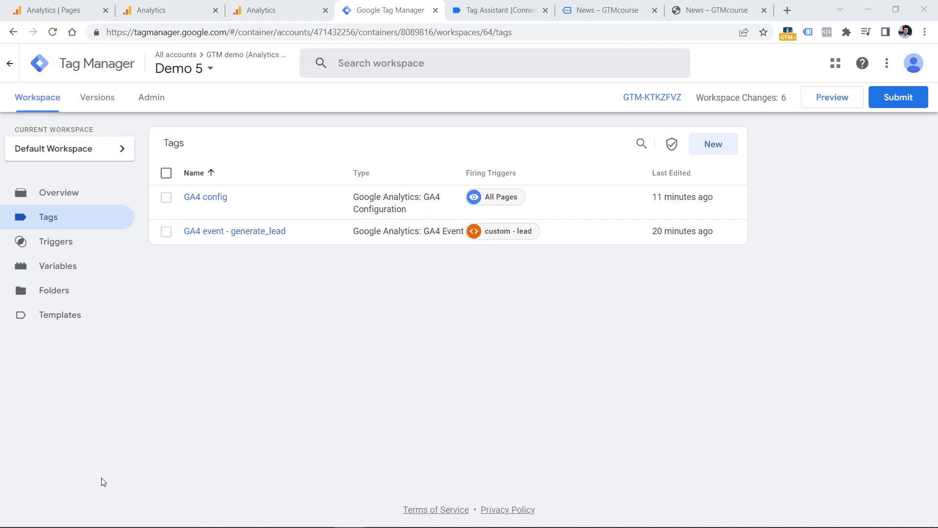